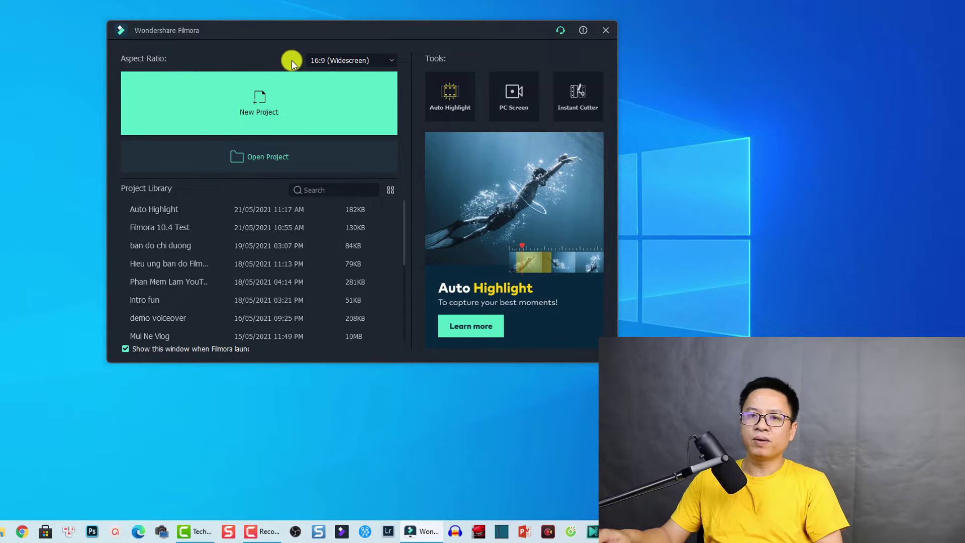
# Step: Keep the 16:9 (Widescreen) aspect ratio for the new project
pyautogui.click(361, 58)
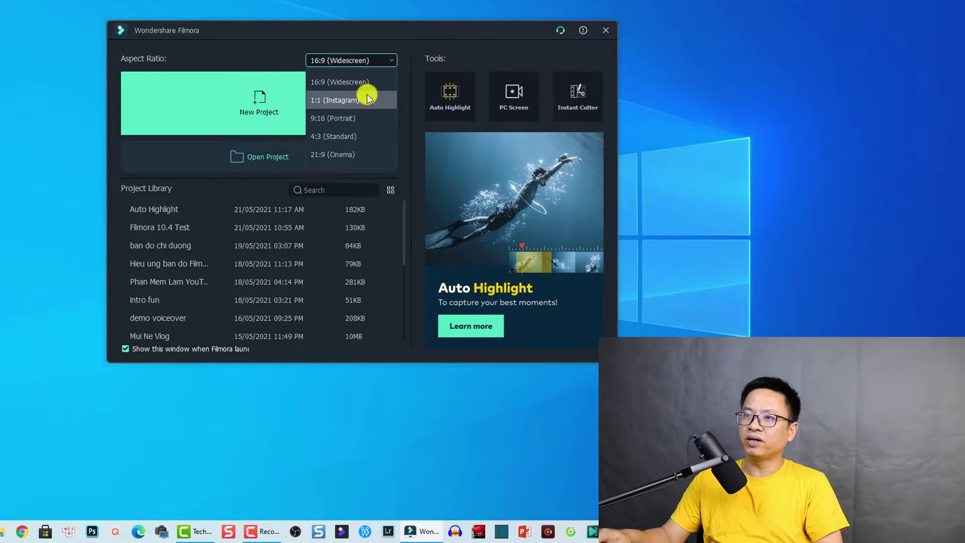
pyautogui.click(230, 39)
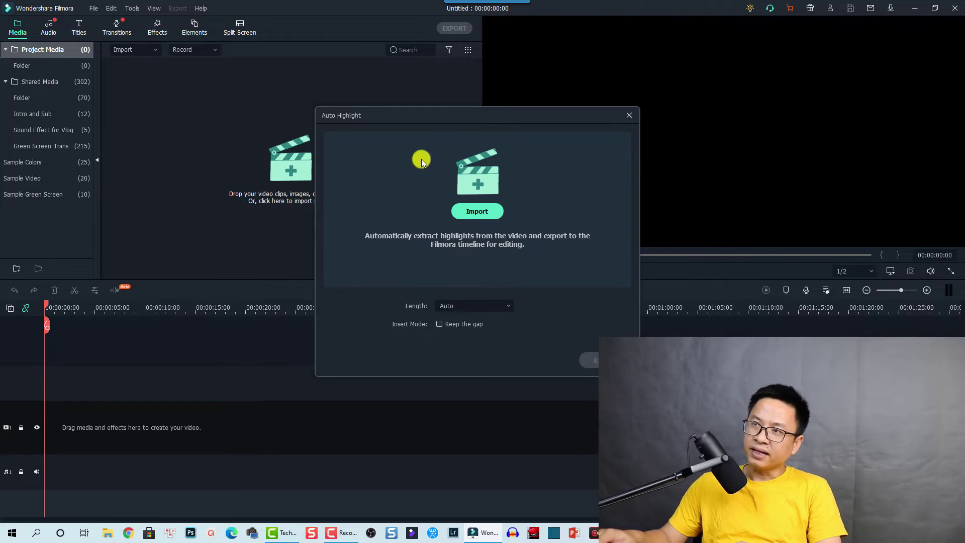
# Step: Shift the Auto Highlight dialog left and import MVI_2834.MP4 into it
pyautogui.moveTo(375, 117); pyautogui.dragTo(316, 120)
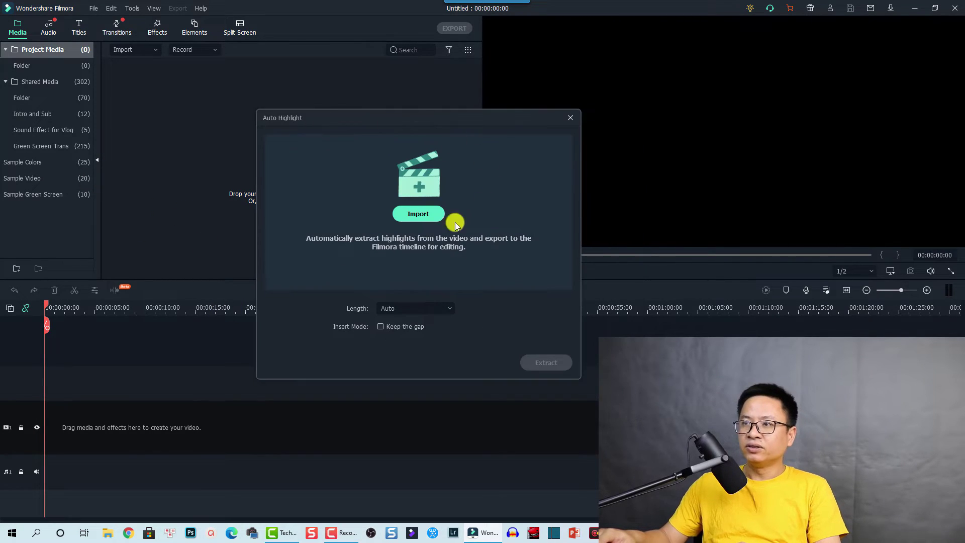
pyautogui.click(417, 214)
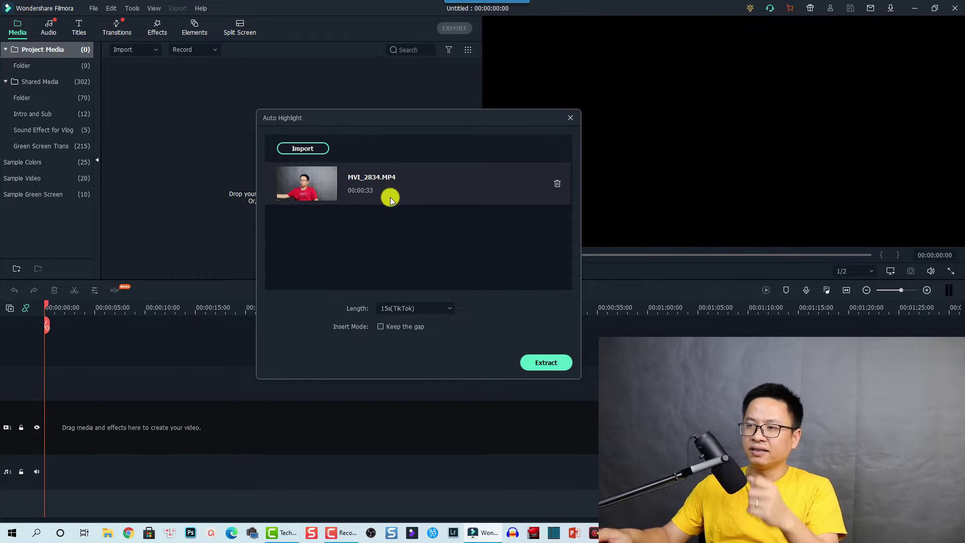
# Step: Extract 15s (TikTok) highlights from MVI_2834 with Keep the gap ticked
pyautogui.click(422, 309)
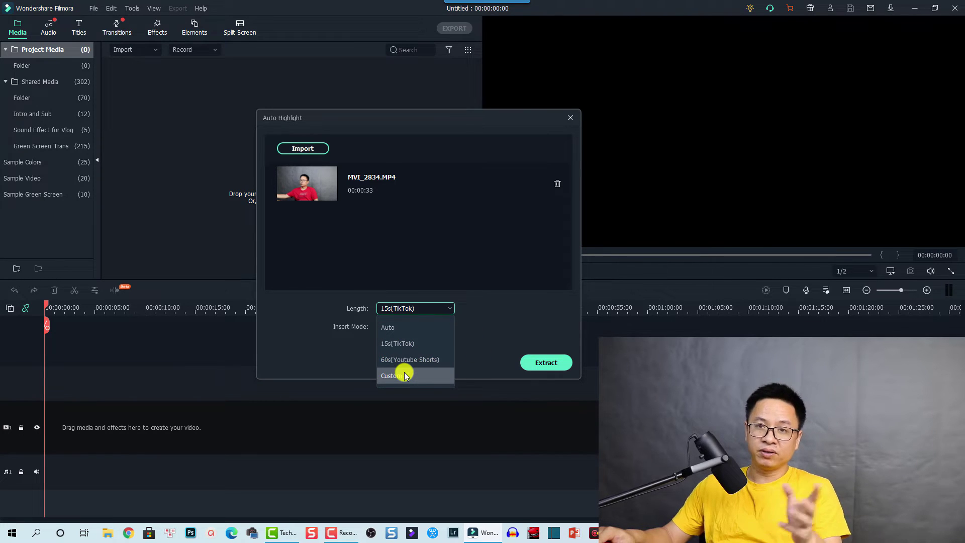
pyautogui.click(398, 308)
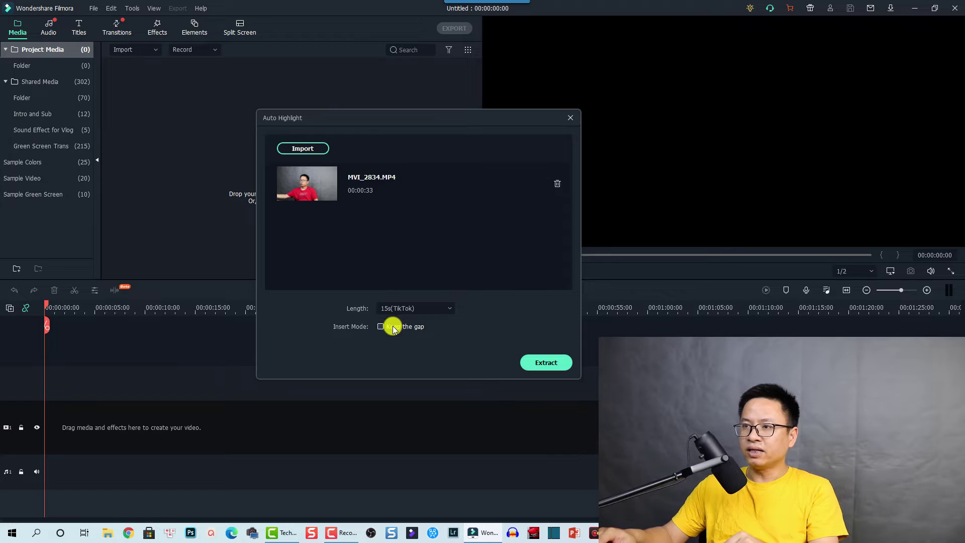
pyautogui.click(381, 327)
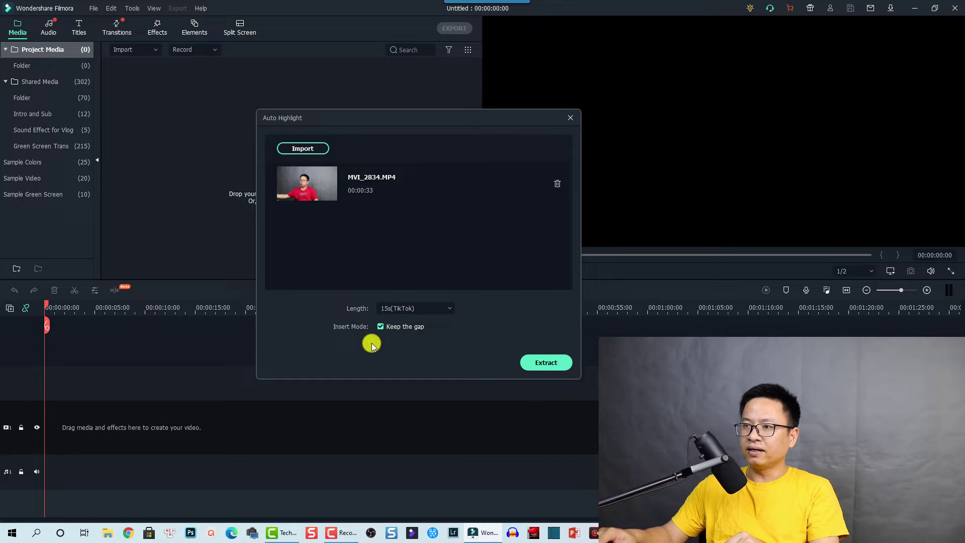
pyautogui.click(547, 363)
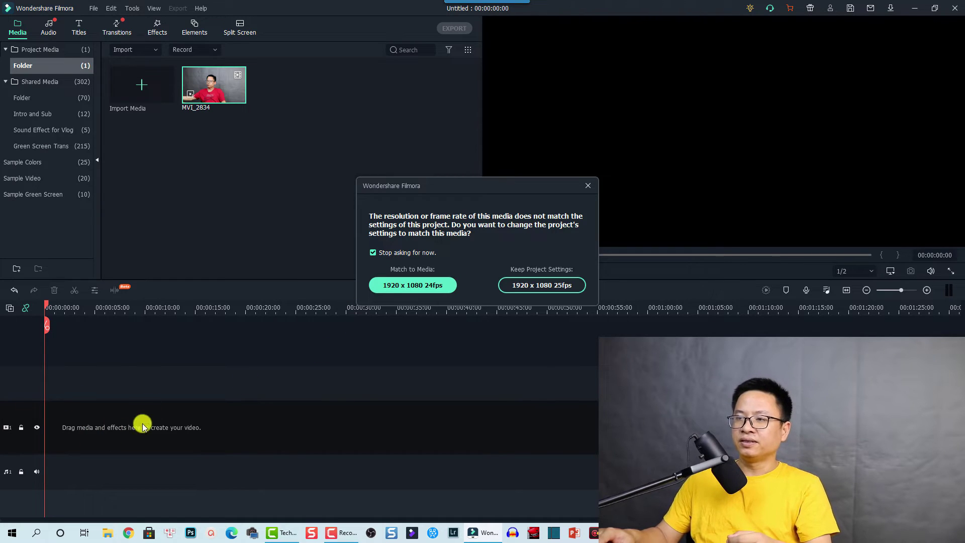
# Step: Match the project settings to the clip's 1920 x 1080 24fps media
pyautogui.click(412, 285)
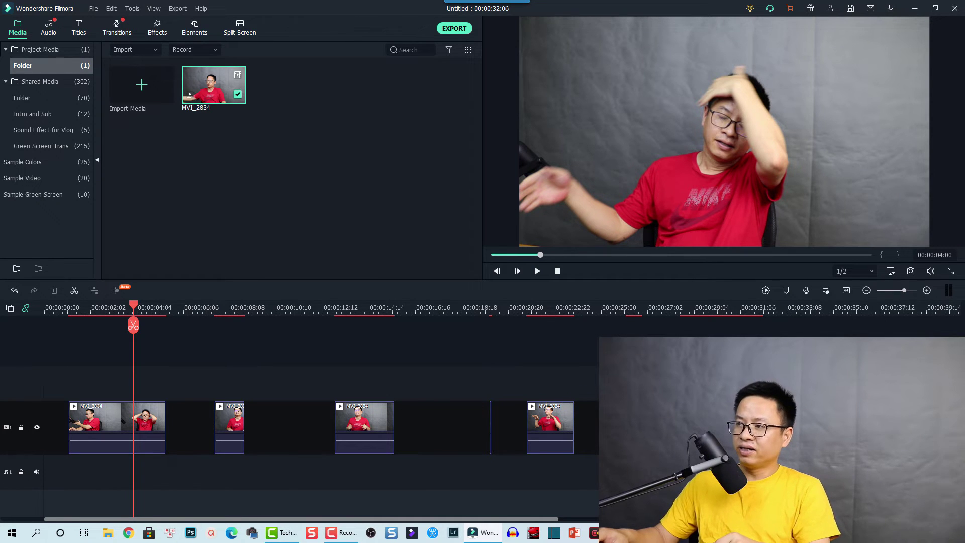
# Step: Marquee-select all the highlight clips on the video track
pyautogui.moveTo(608, 395); pyautogui.dragTo(116, 468)
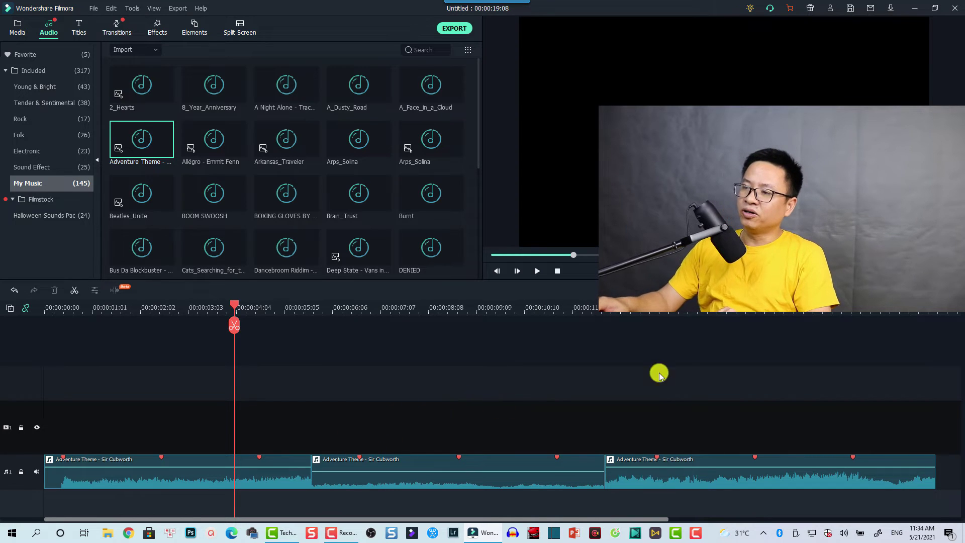
# Step: Set the three music clips' volumes to 4.29 dB, -9.21 dB and -2.46 dB
pyautogui.click(267, 478)
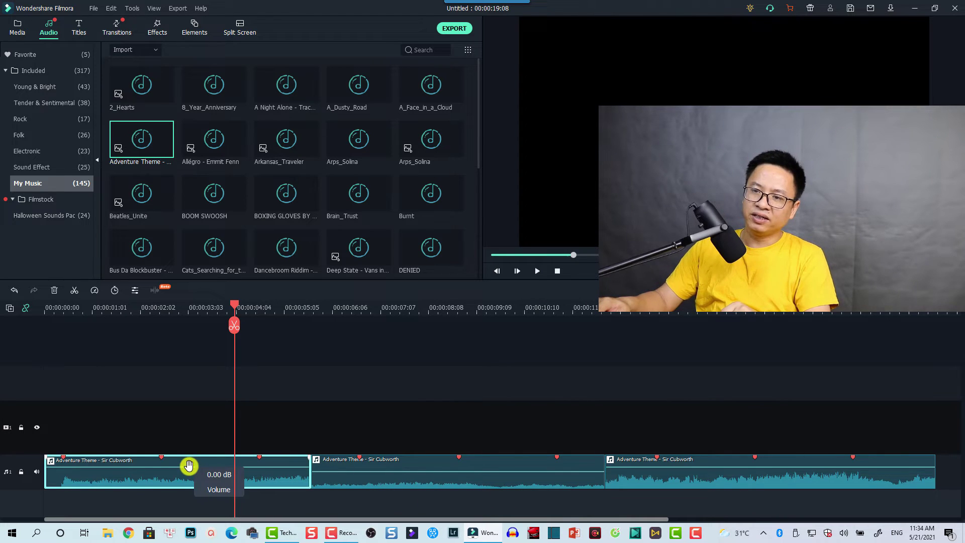
pyautogui.moveTo(189, 467); pyautogui.dragTo(193, 466)
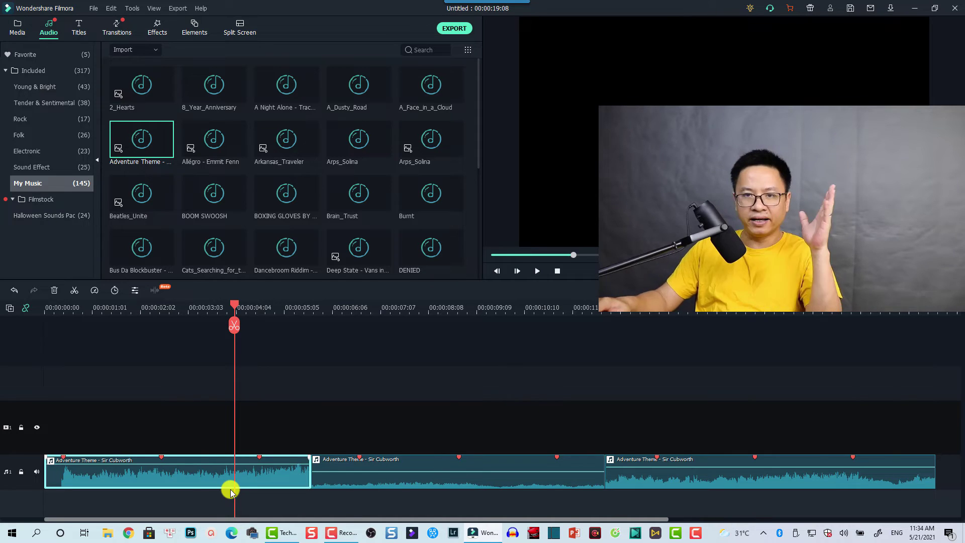
pyautogui.click(431, 463)
pyautogui.moveTo(427, 470); pyautogui.dragTo(408, 480)
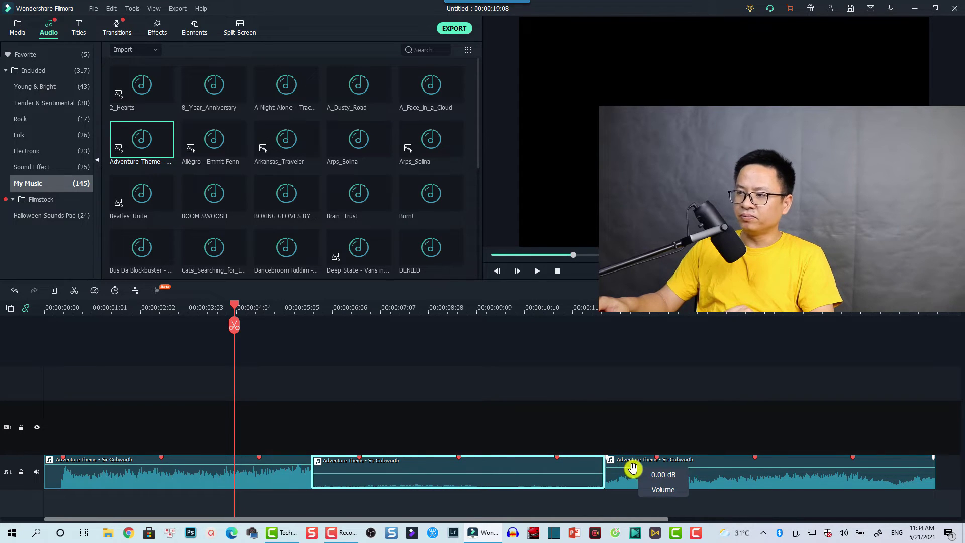
pyautogui.moveTo(632, 468); pyautogui.dragTo(633, 469)
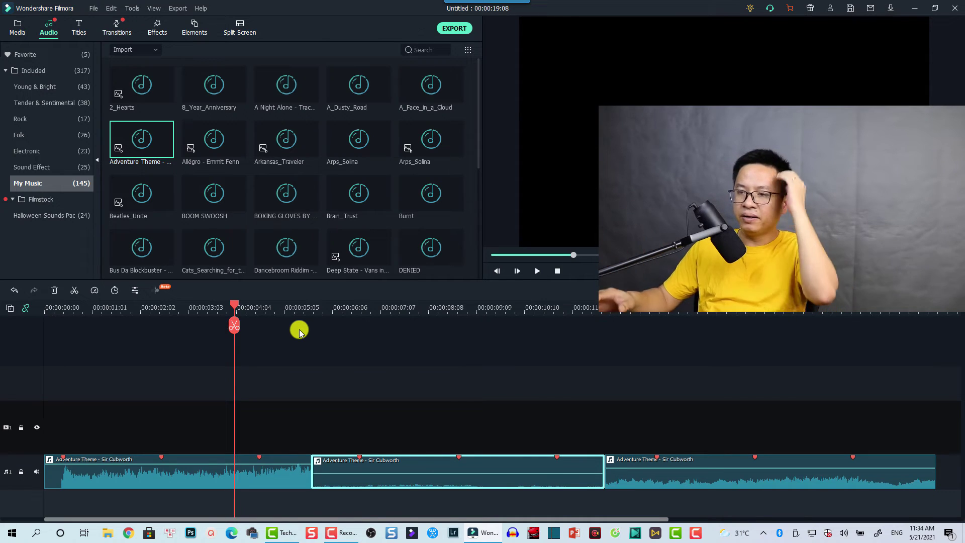
# Step: Play the music from about five seconds in, then stop playback
pyautogui.click(281, 309)
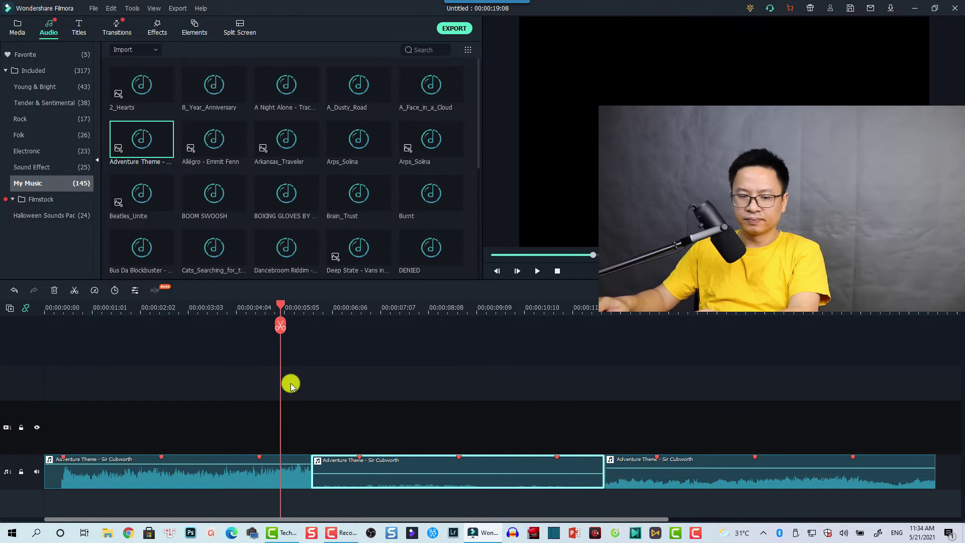
pyautogui.press('space')
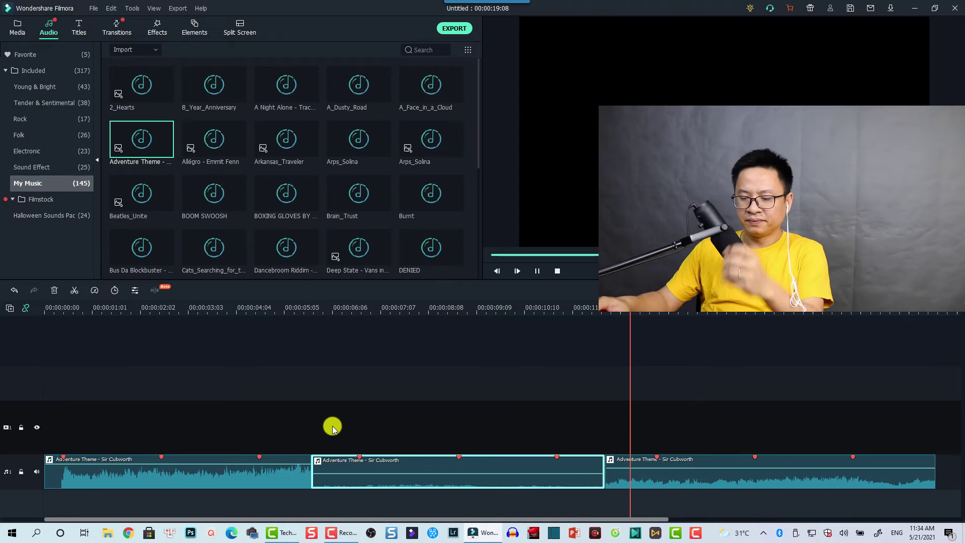
pyautogui.press('space')
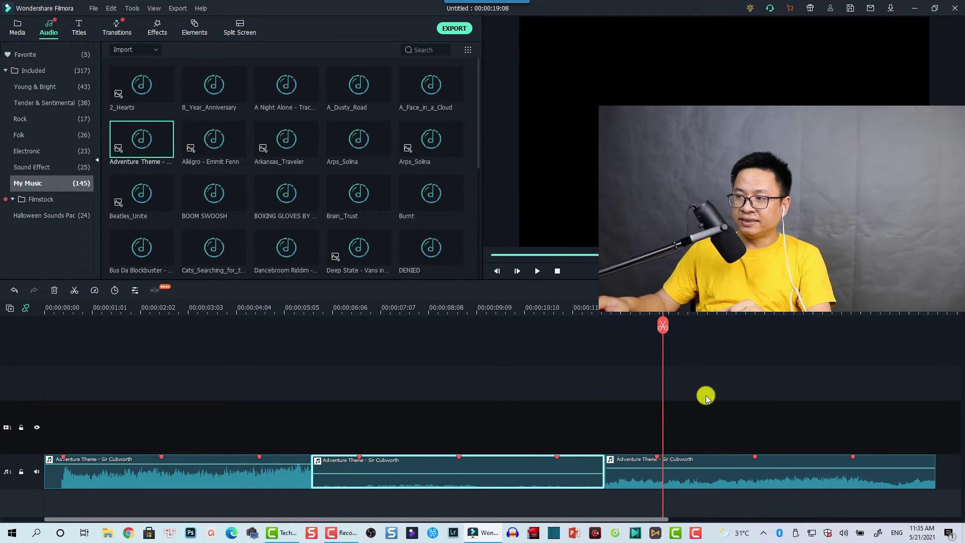
# Step: Select all three Adventure Theme clips and choose Adjust Audio from their context menu
pyautogui.moveTo(706, 396); pyautogui.dragTo(179, 503)
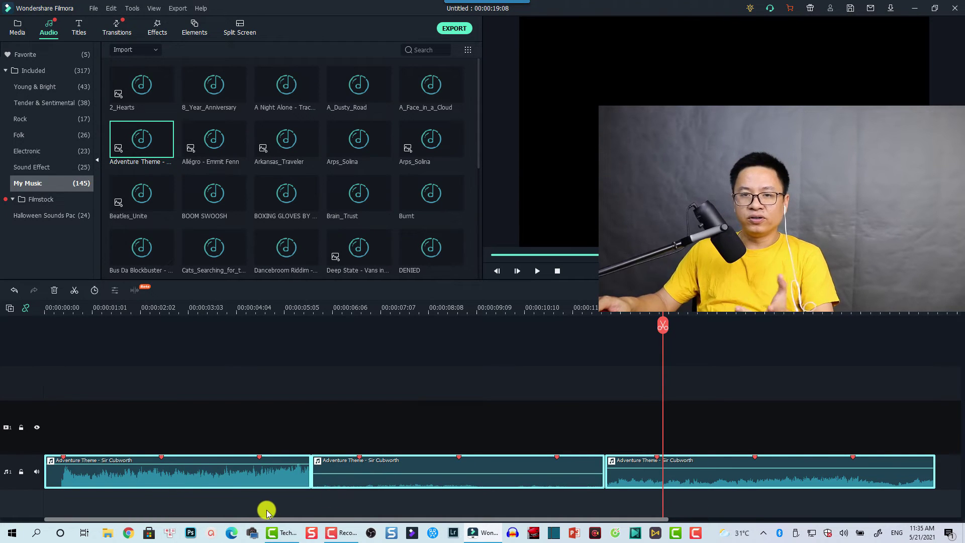
pyautogui.rightClick(257, 470)
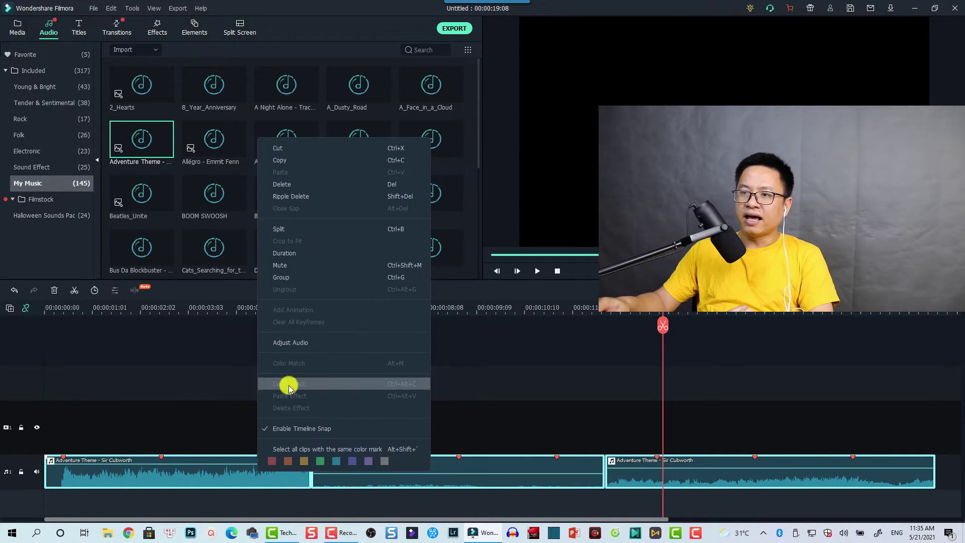
pyautogui.click(295, 344)
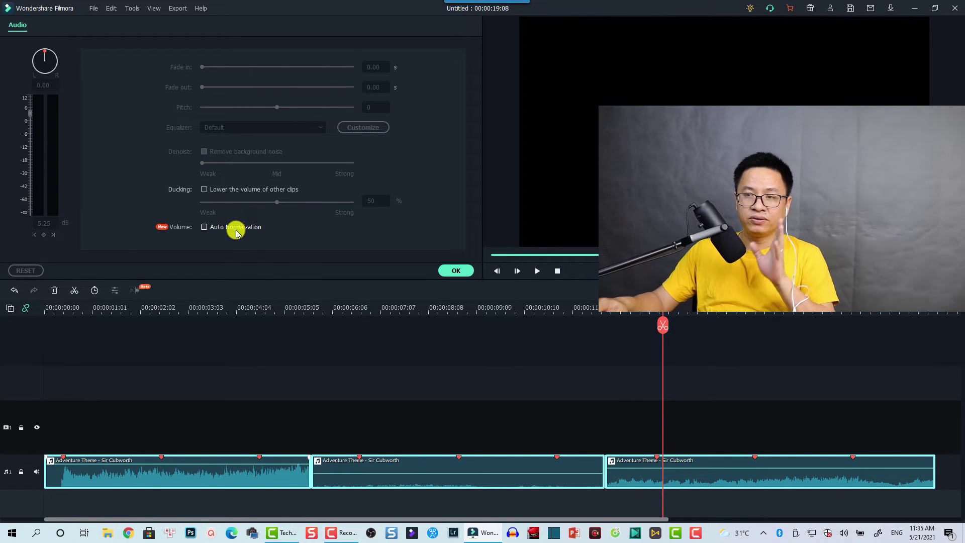
# Step: Enable Auto Normalization, preview from about 00:00:03:03, and confirm with OK
pyautogui.click(204, 228)
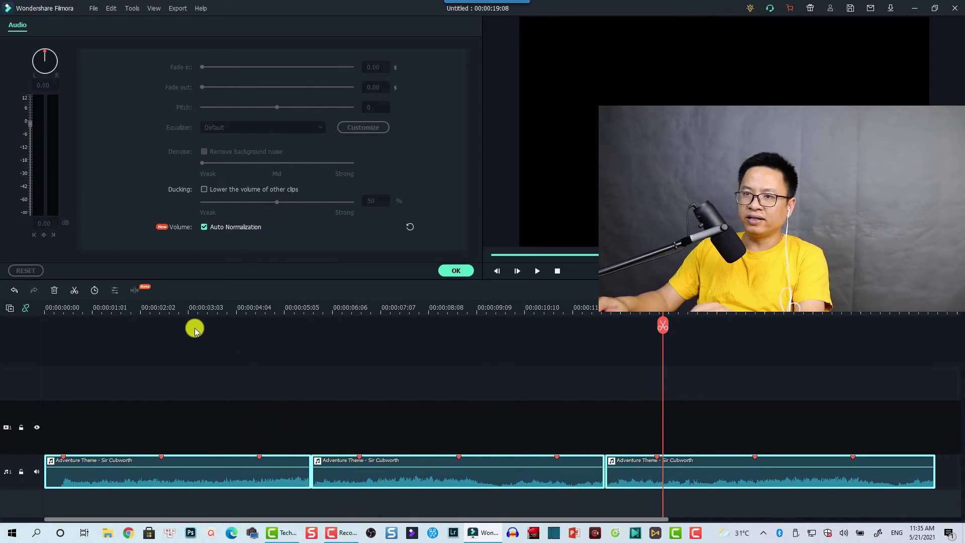
pyautogui.click(209, 308)
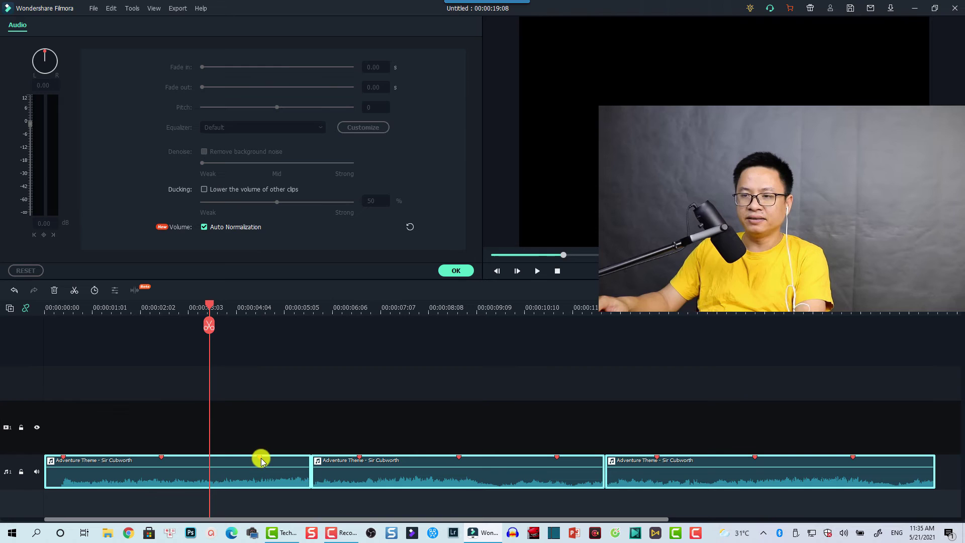
pyautogui.press('space')
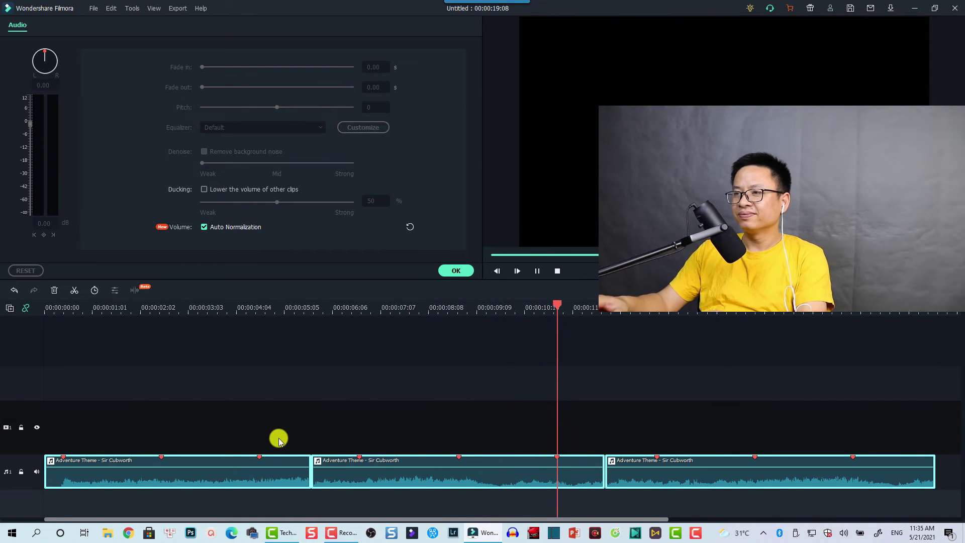
pyautogui.press('space')
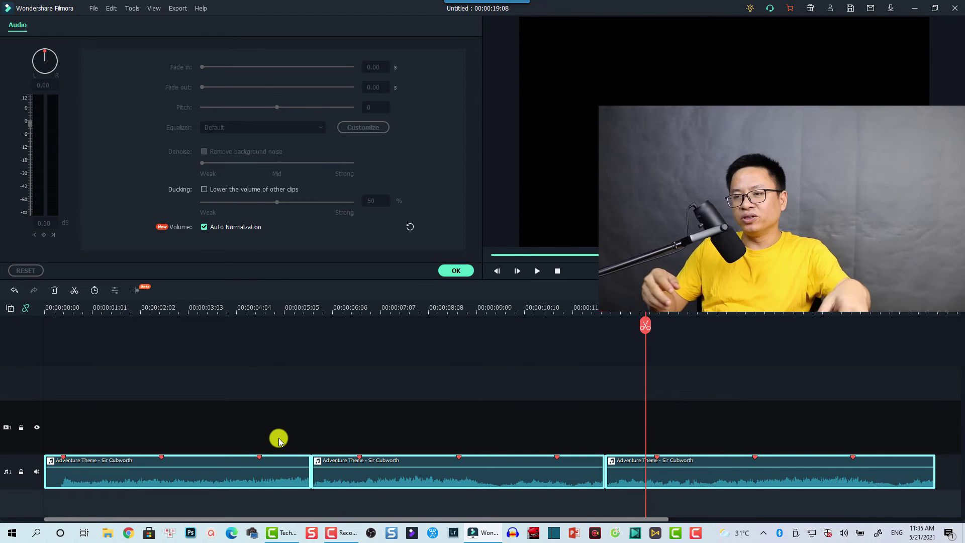
pyautogui.click(338, 392)
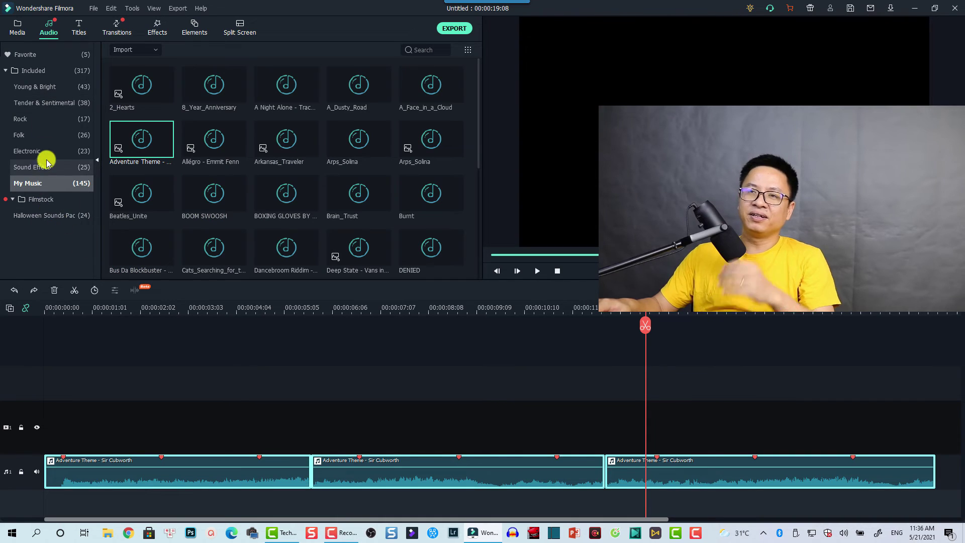
# Step: Browse the Titles category, then the Effects and Elements libraries
pyautogui.click(81, 35)
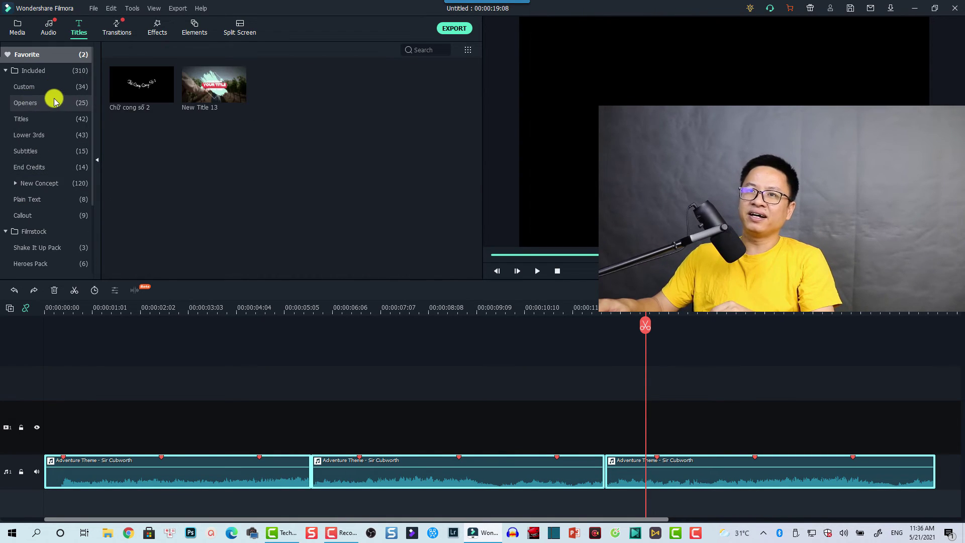
pyautogui.click(37, 121)
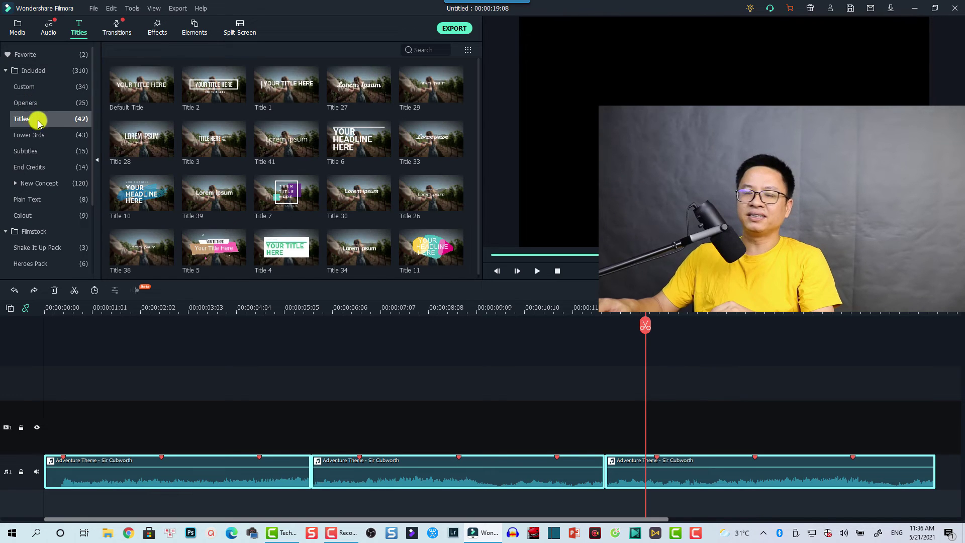
pyautogui.click(158, 28)
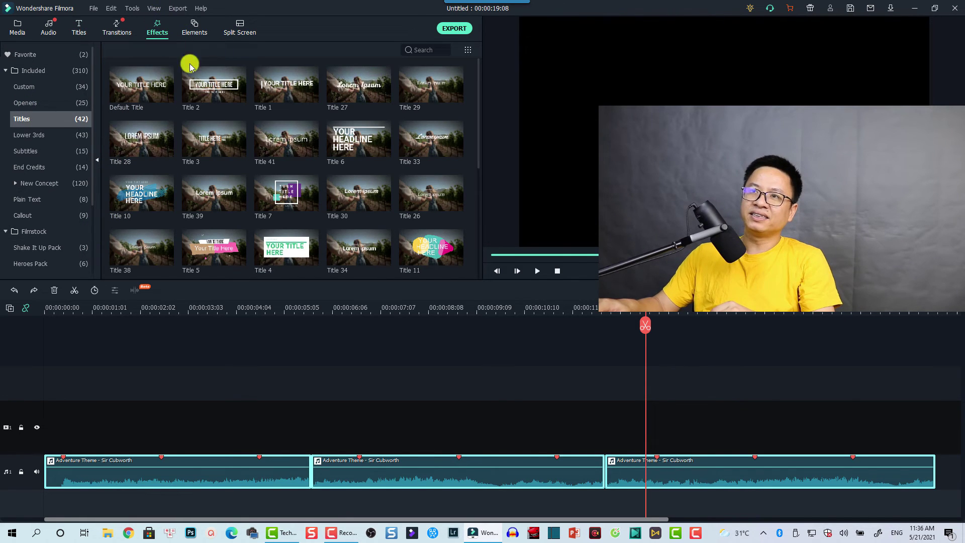
pyautogui.click(193, 28)
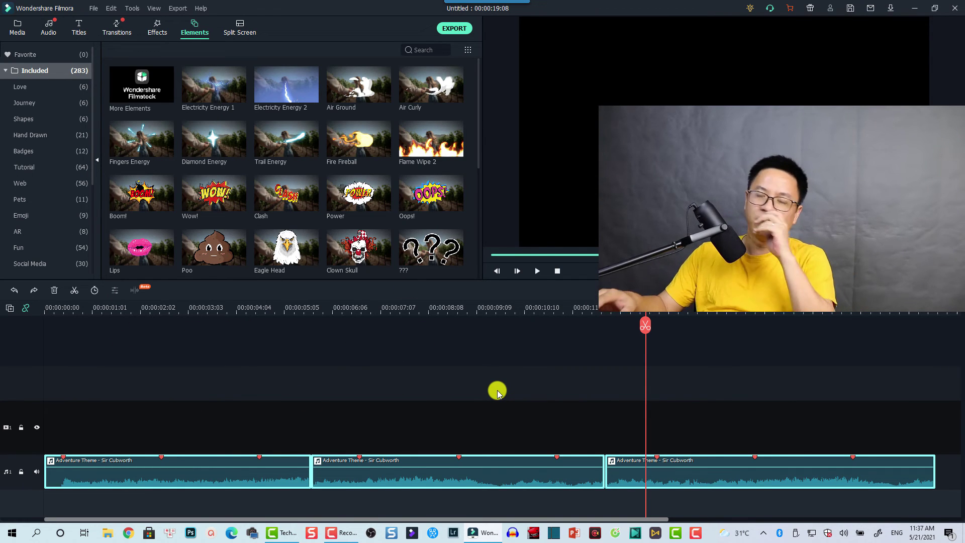
pyautogui.click(199, 9)
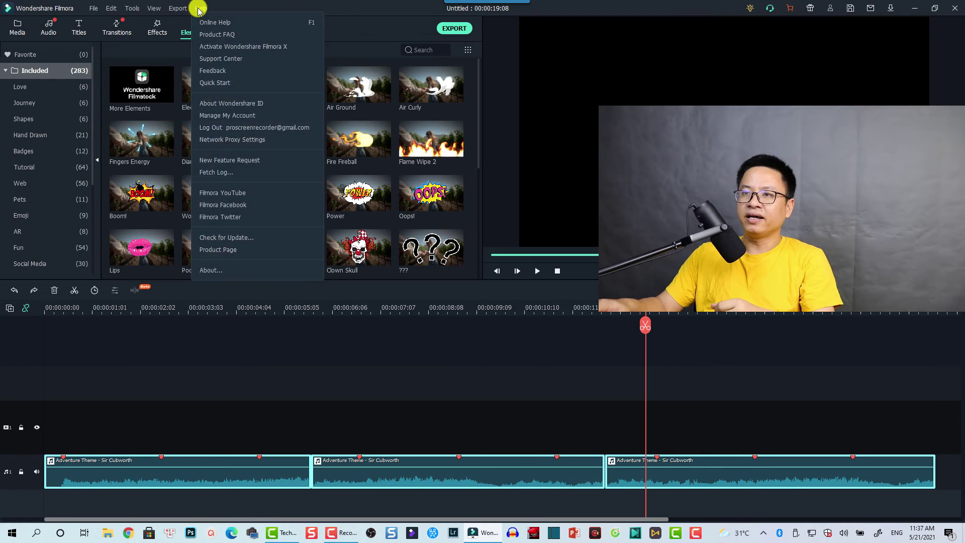
# Step: Run Check for Update to show the version 10.4.1 notice
pyautogui.click(229, 238)
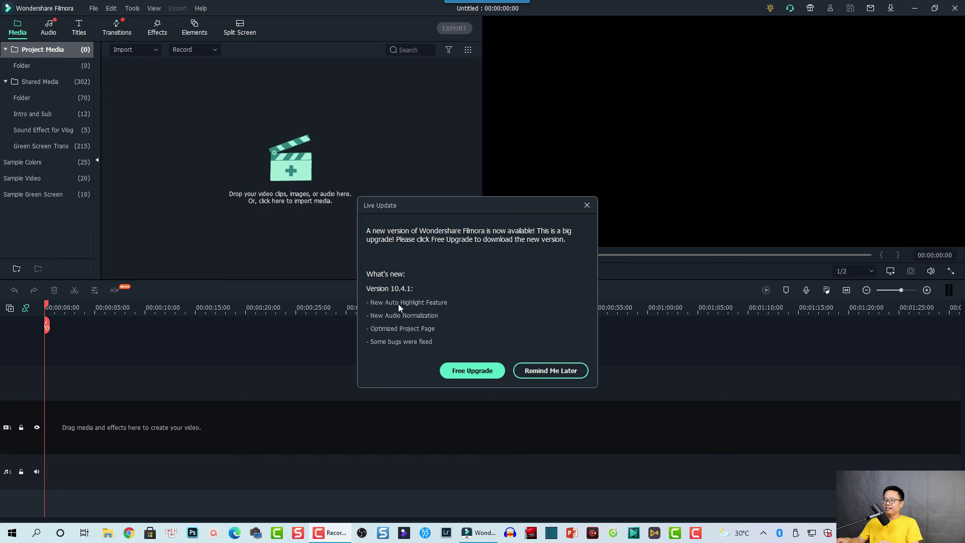
# Step: Start the free upgrade to Filmora 10.4.1, beginning the 343.92 MB download
pyautogui.click(464, 375)
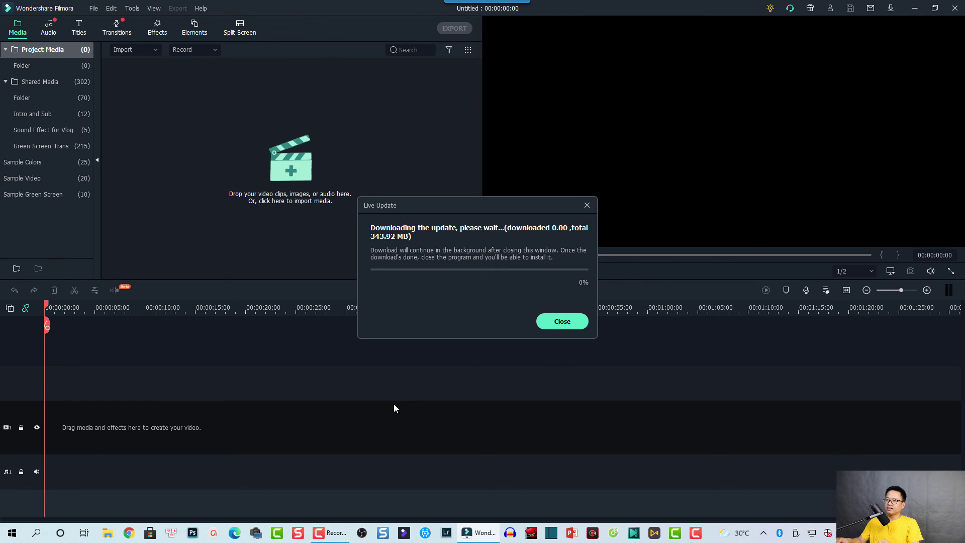